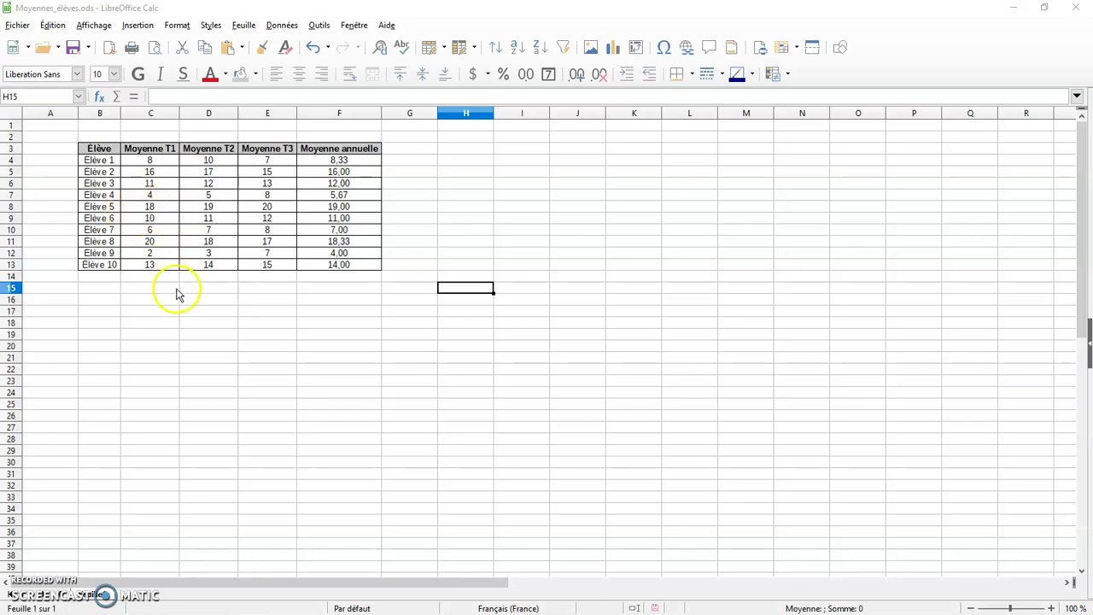
- Apply data bar conditional formatting with automatic minimum and maximum to the Moyenne T1 grades in C4:C13
left_click_drag(162, 165, 167, 267)
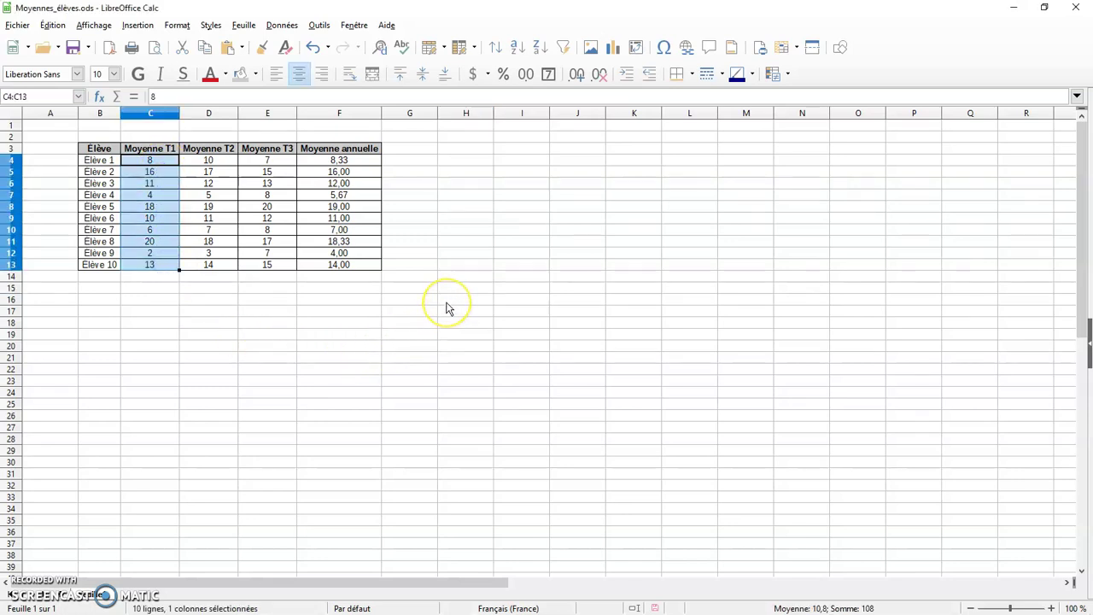
left_click(786, 75)
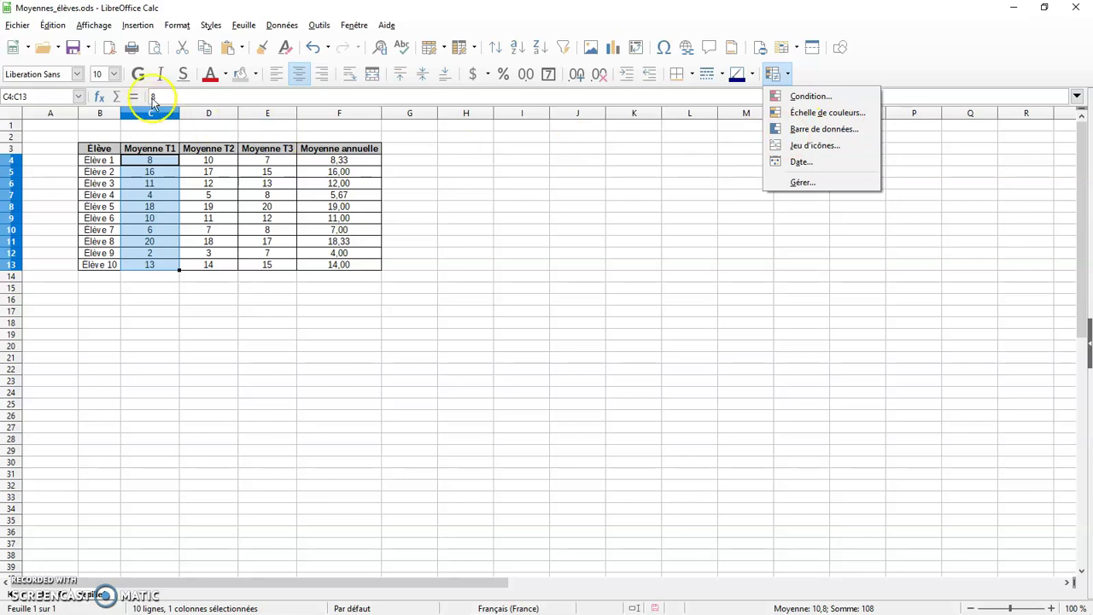
left_click(178, 27)
left_click(177, 25)
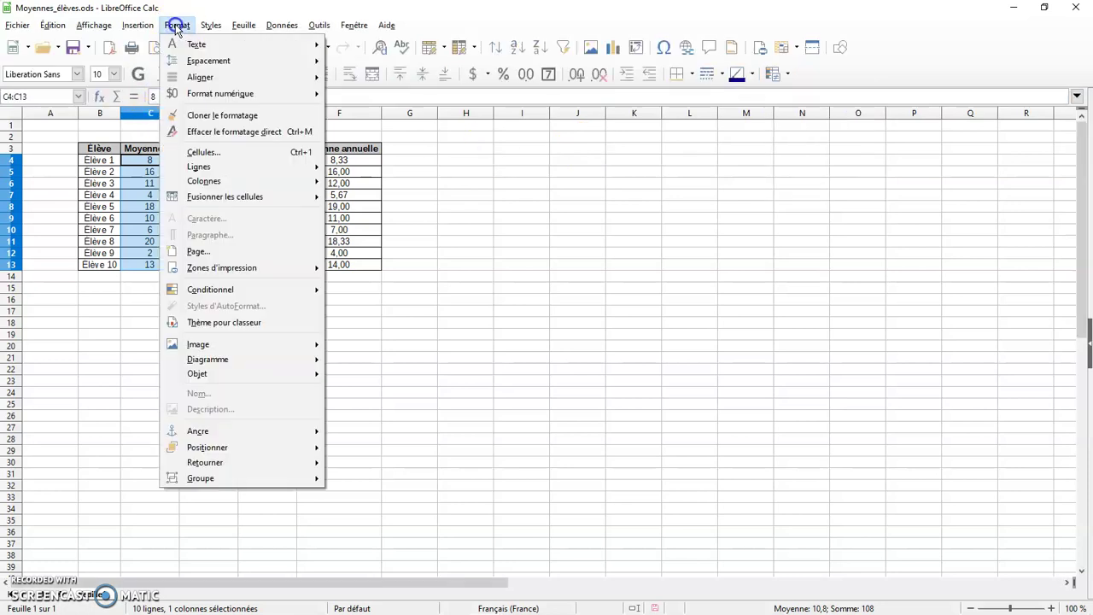
mouse_move(293, 291)
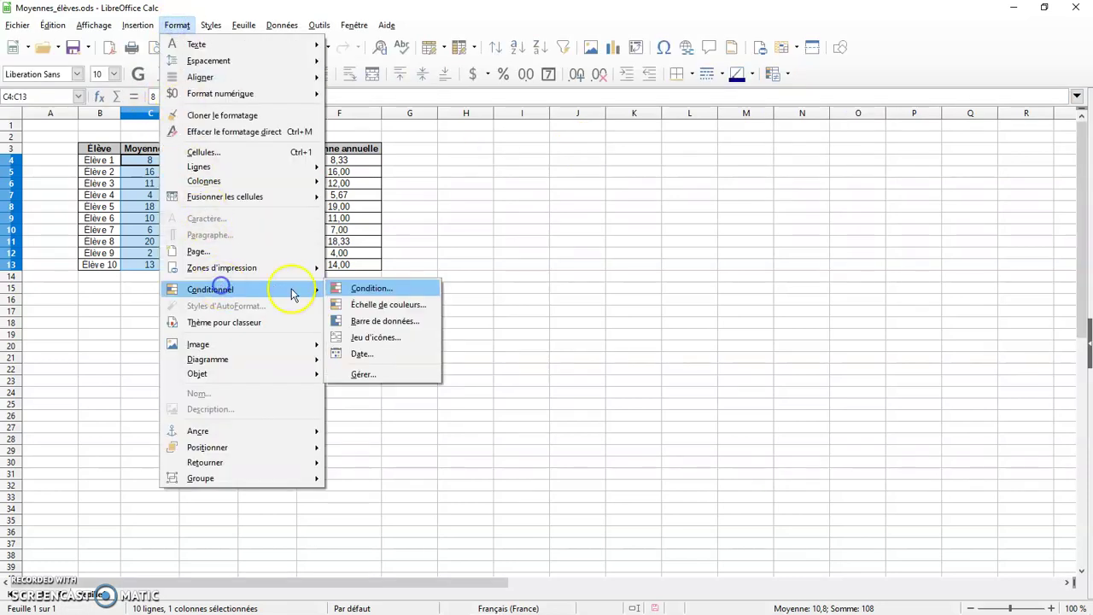
left_click(384, 318)
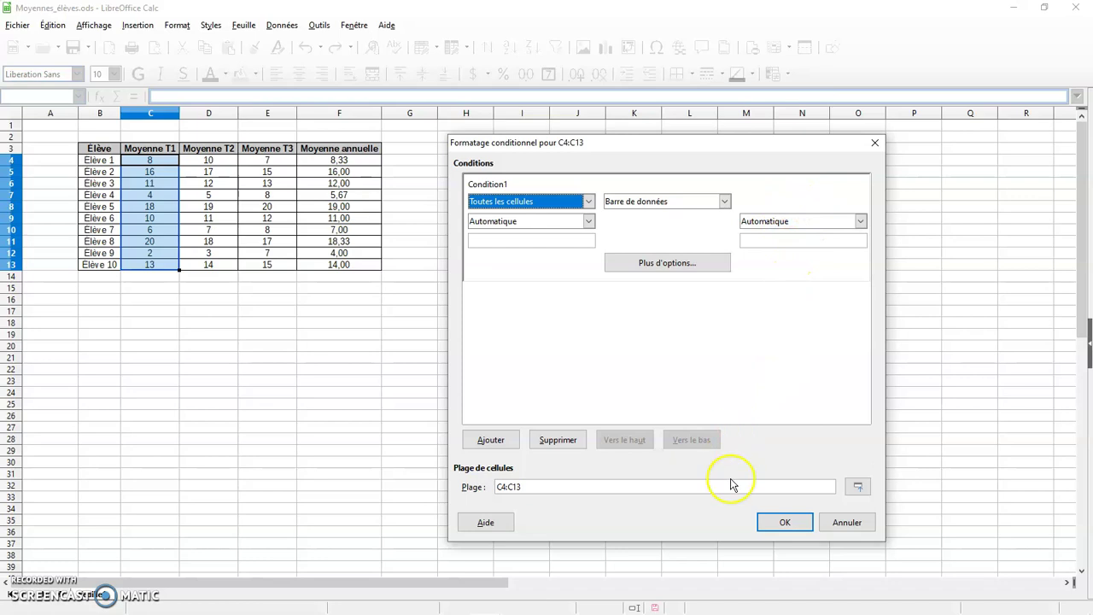
left_click(779, 523)
left_click(252, 379)
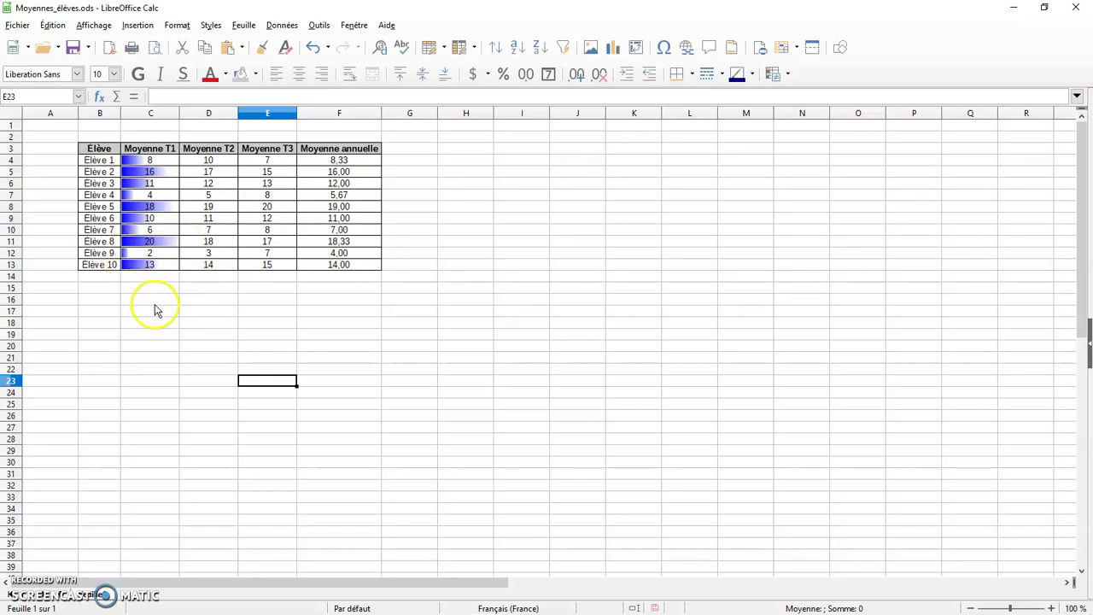
- Change the data bar limits for C4:C13 to Min for the minimum and Max for the maximum
left_click_drag(157, 165, 150, 264)
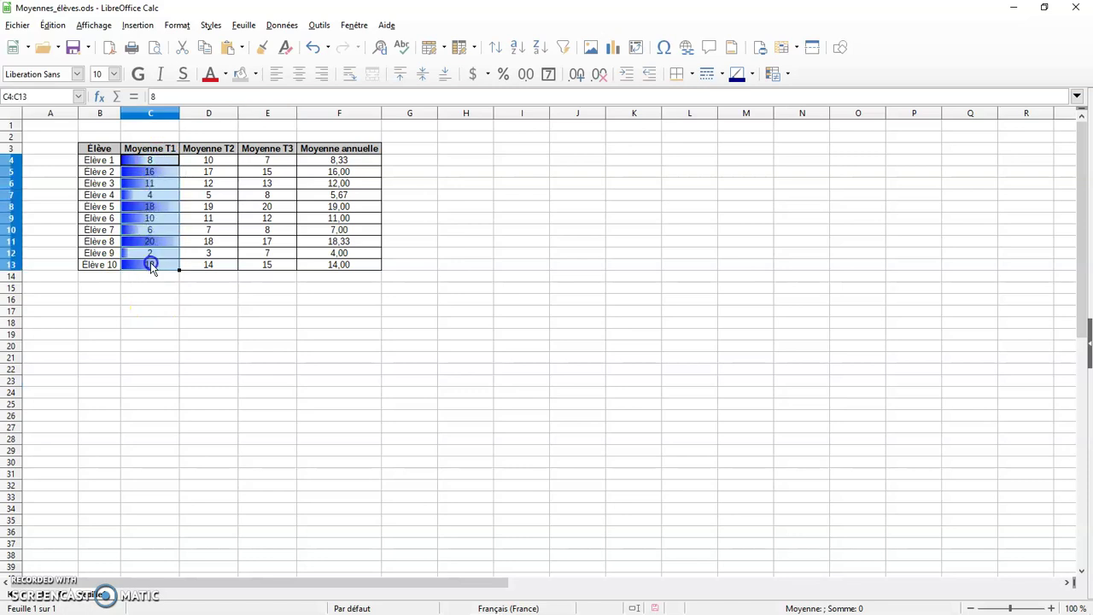
left_click(786, 74)
left_click(810, 133)
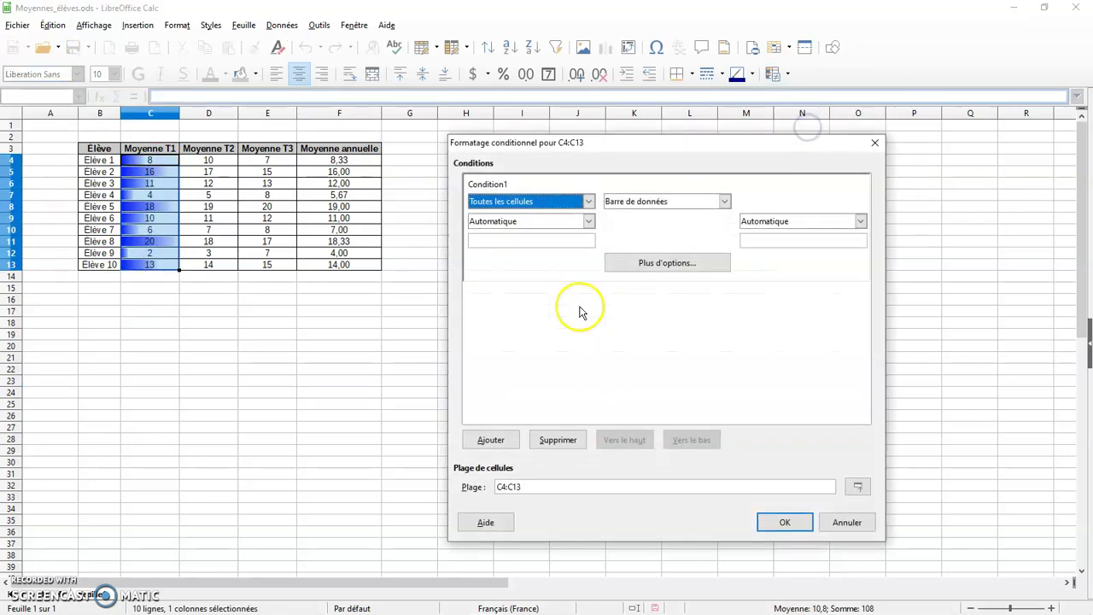
left_click(589, 222)
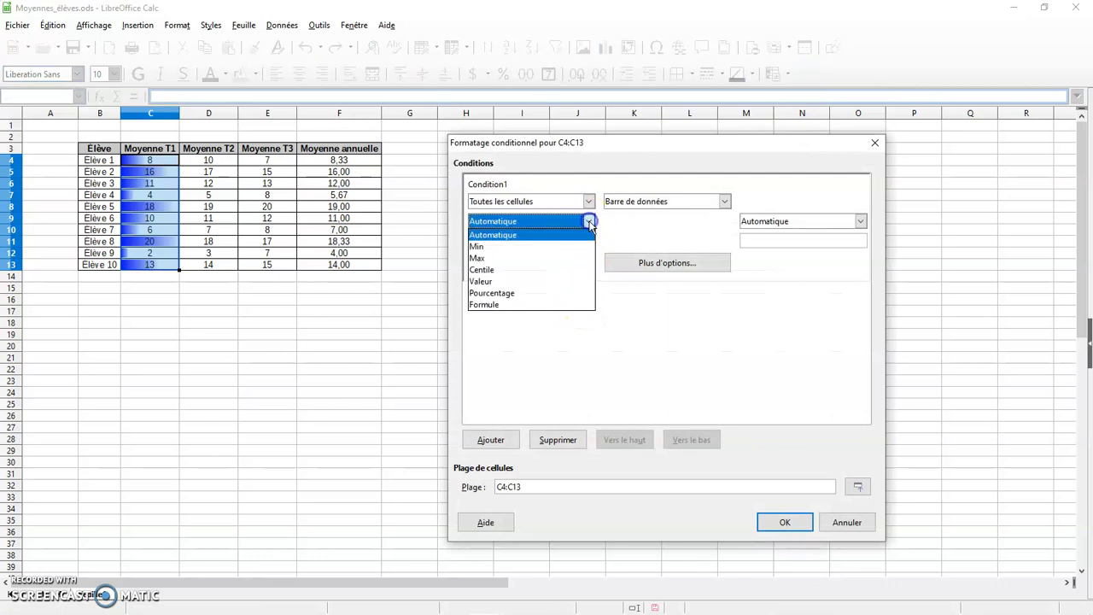
left_click(518, 245)
left_click(860, 221)
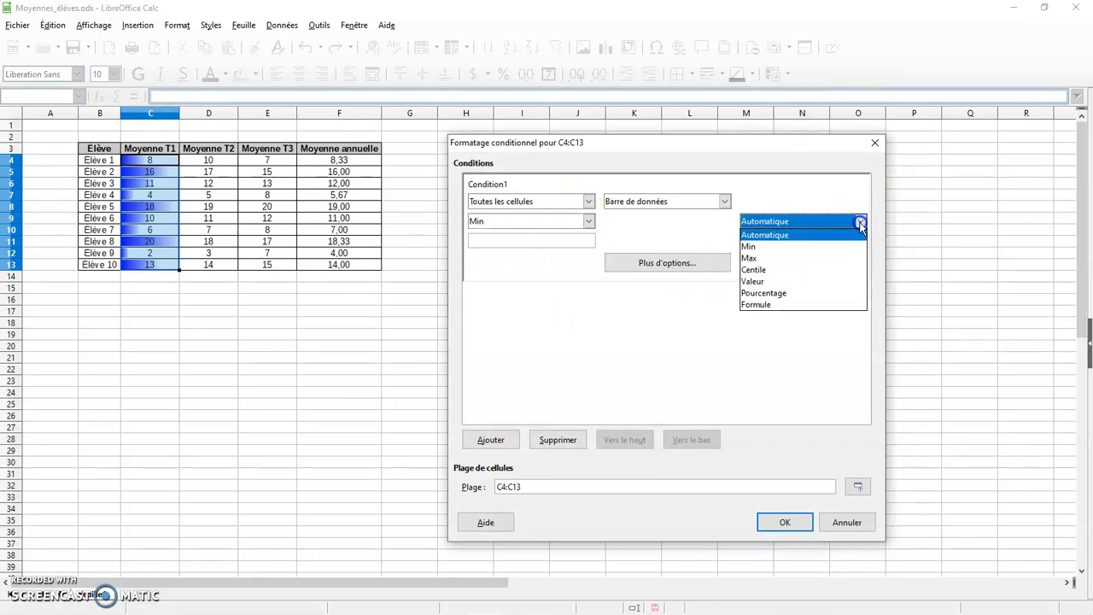
left_click(785, 259)
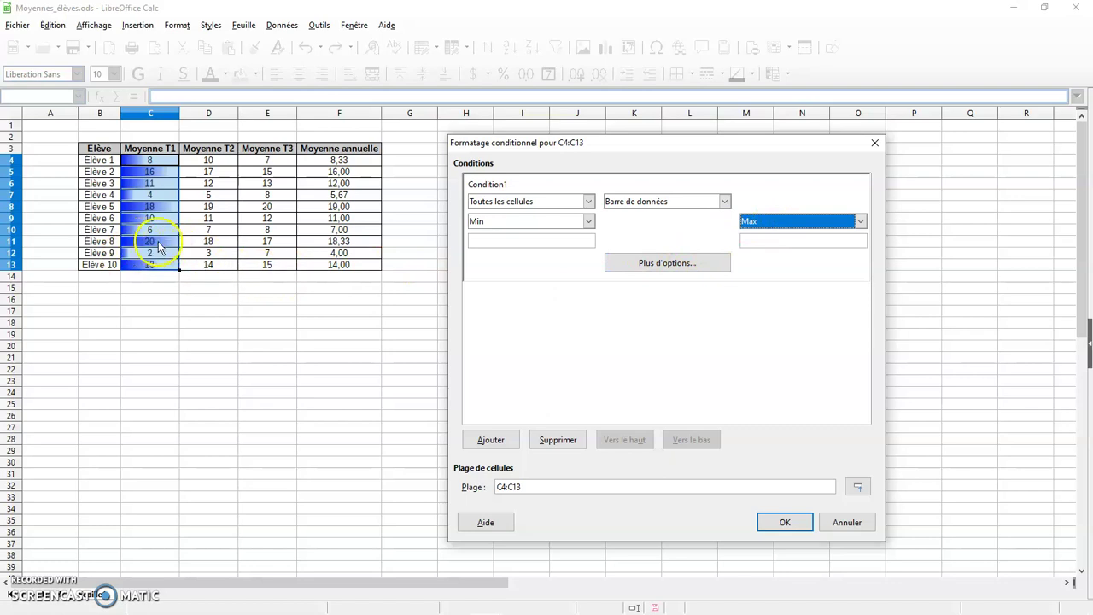
left_click(772, 526)
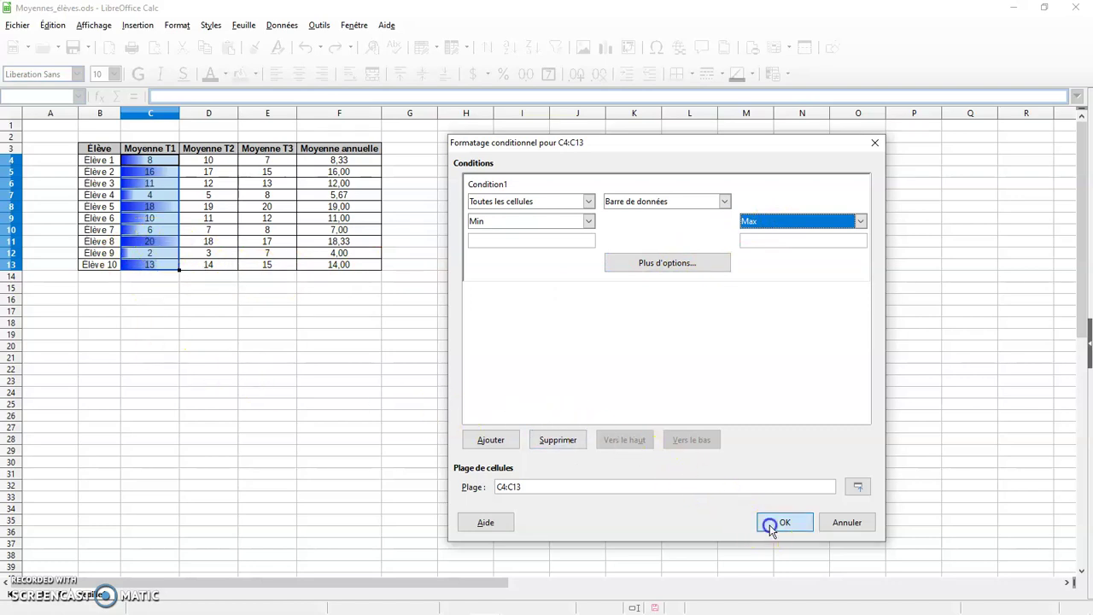
left_click(207, 357)
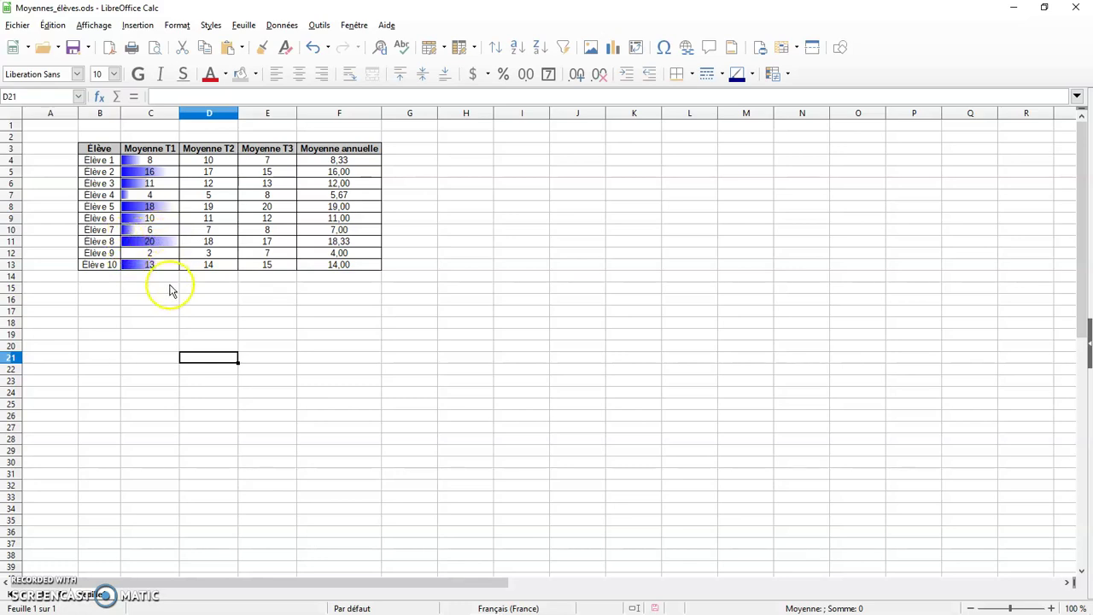
- Set the data bar limits for C4:C13 to fixed values (Valeur), with minimum 6 and maximum 16
left_click_drag(161, 164, 162, 265)
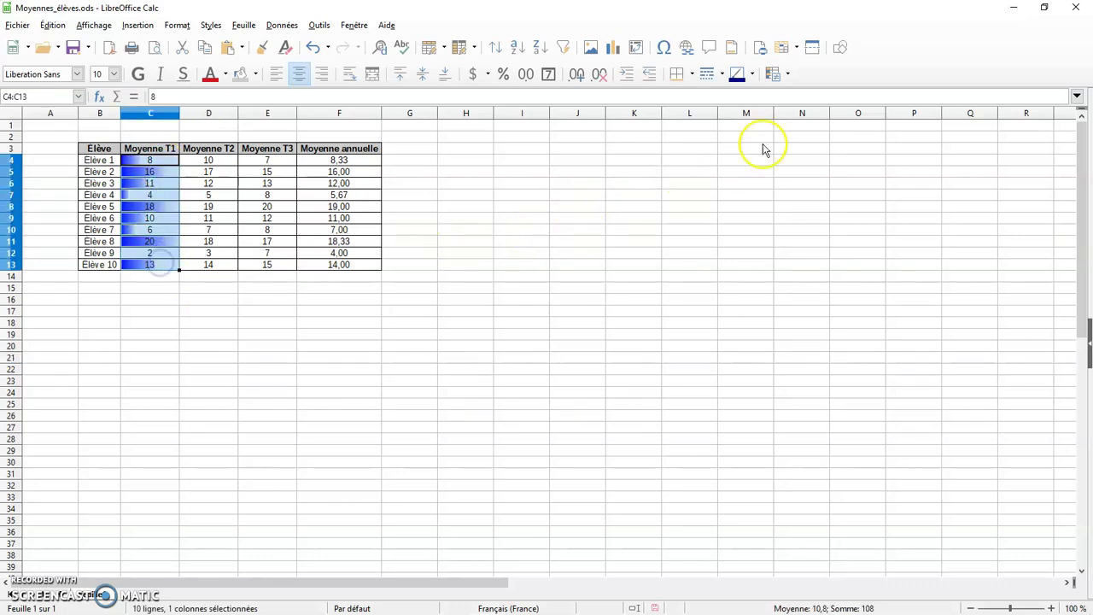
left_click(784, 75)
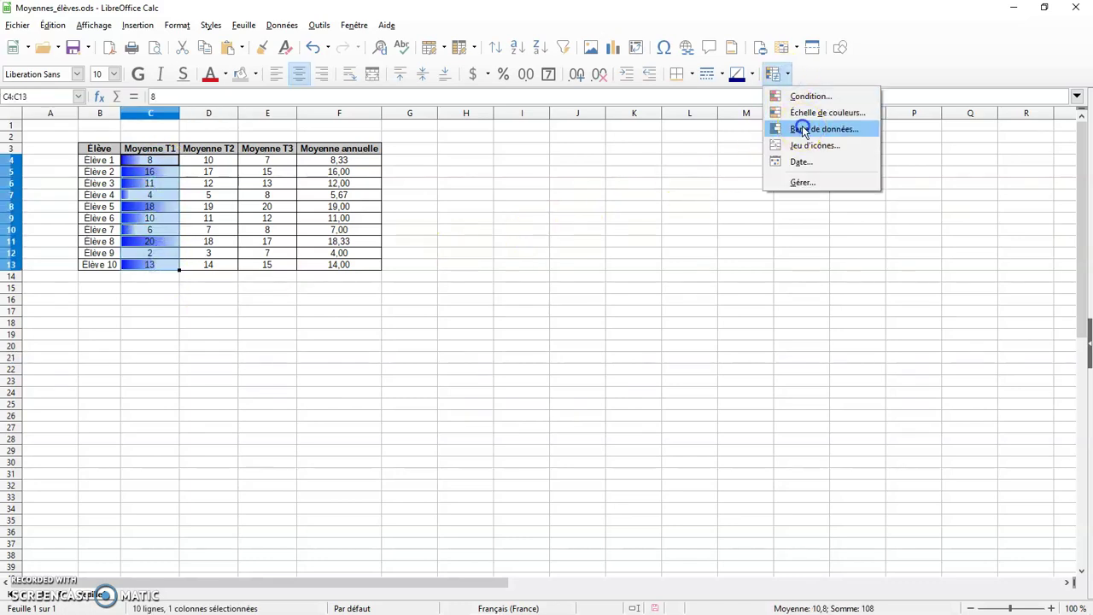
left_click(803, 130)
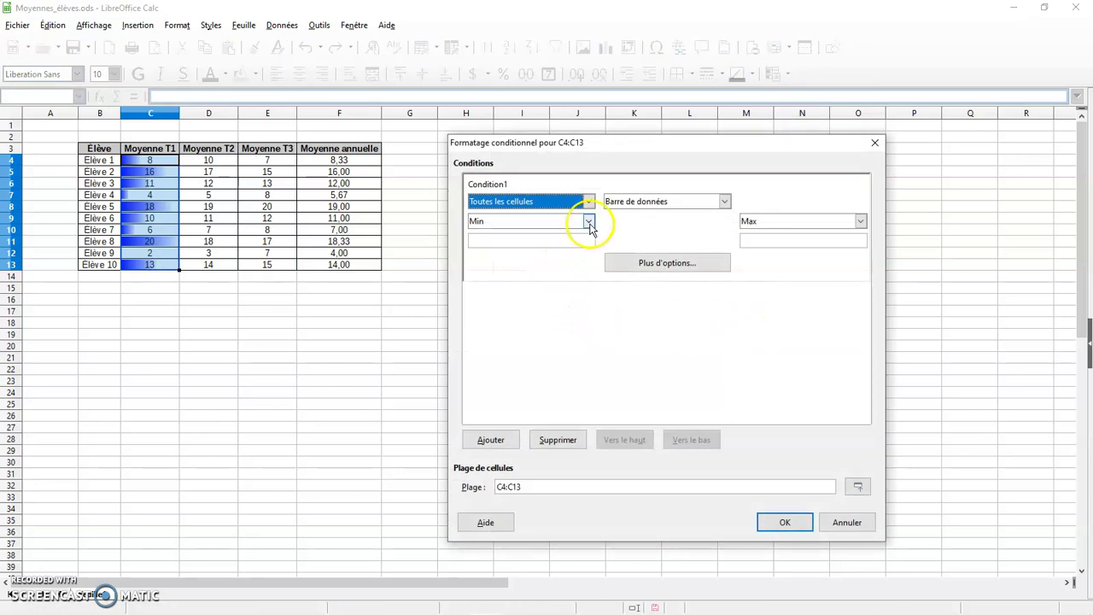
left_click(588, 222)
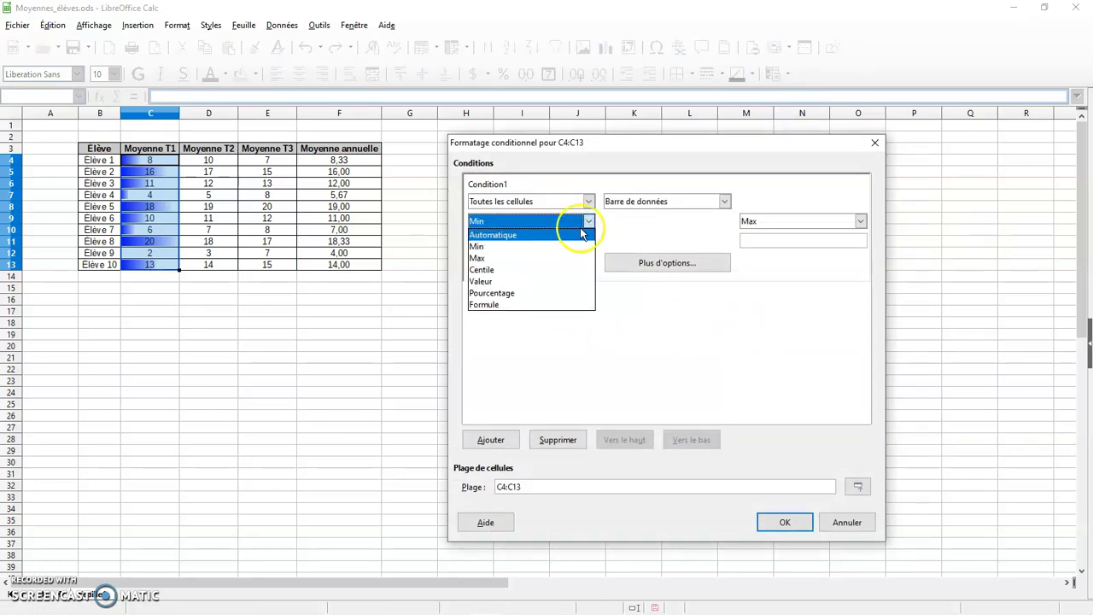
left_click(491, 281)
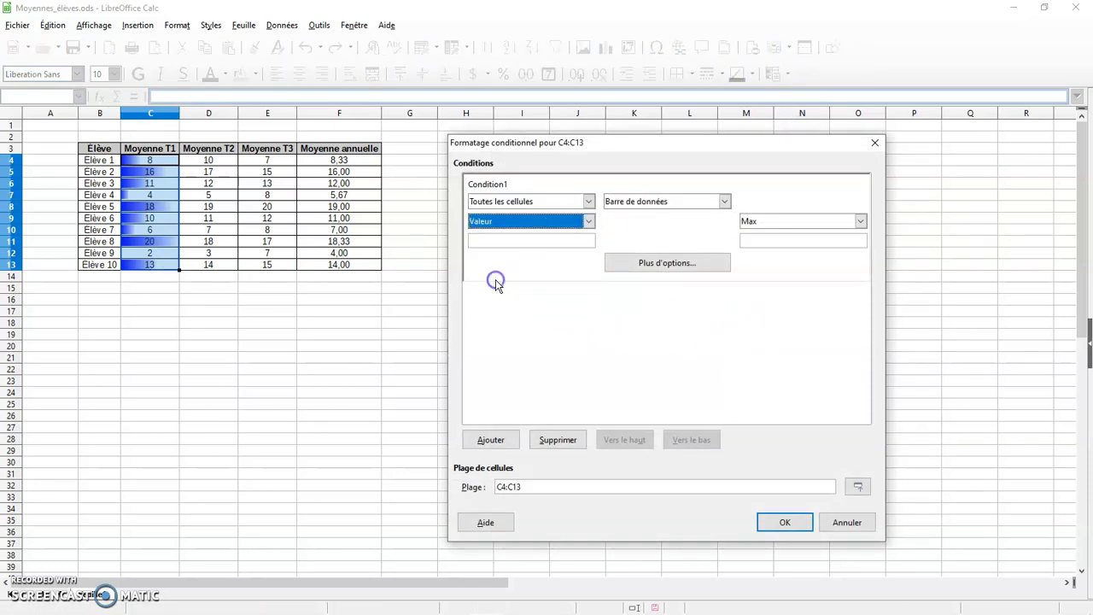
left_click(860, 221)
left_click(787, 282)
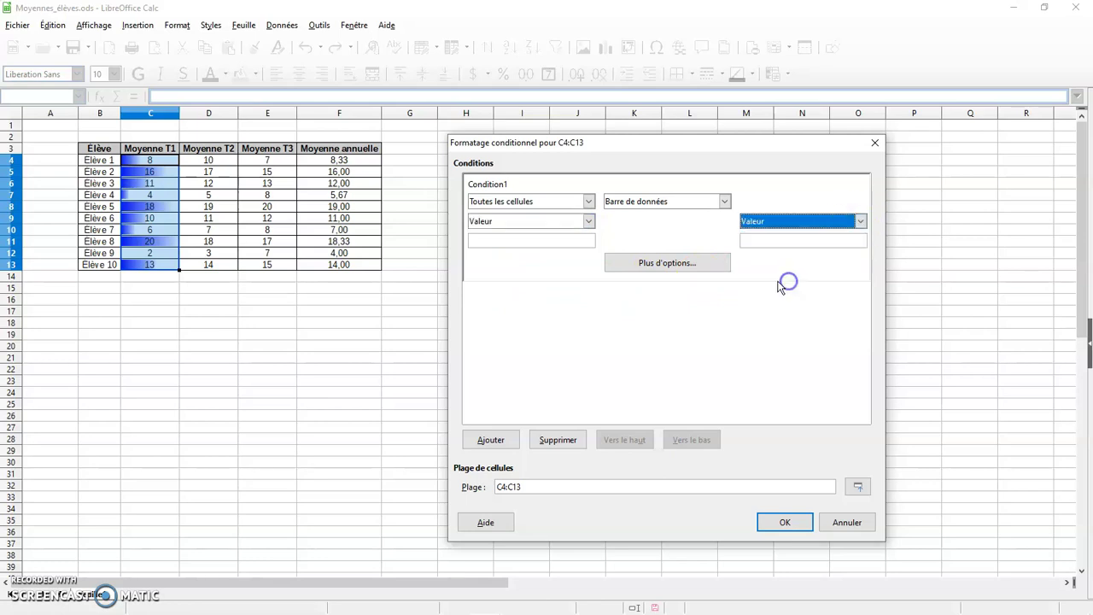
left_click(488, 242)
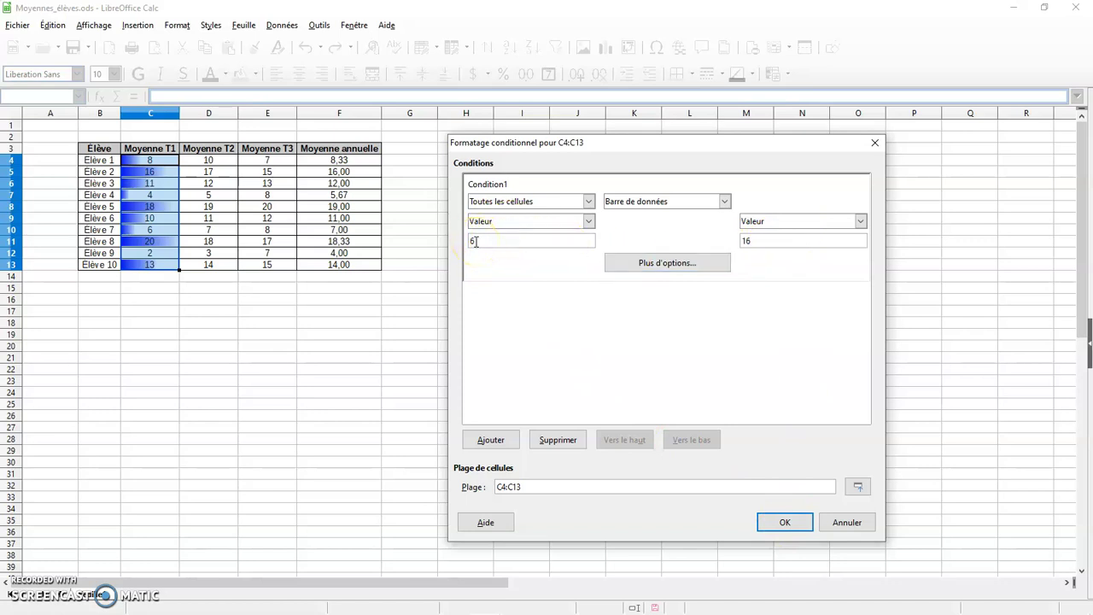
left_click(740, 241)
left_click(777, 520)
left_click(270, 332)
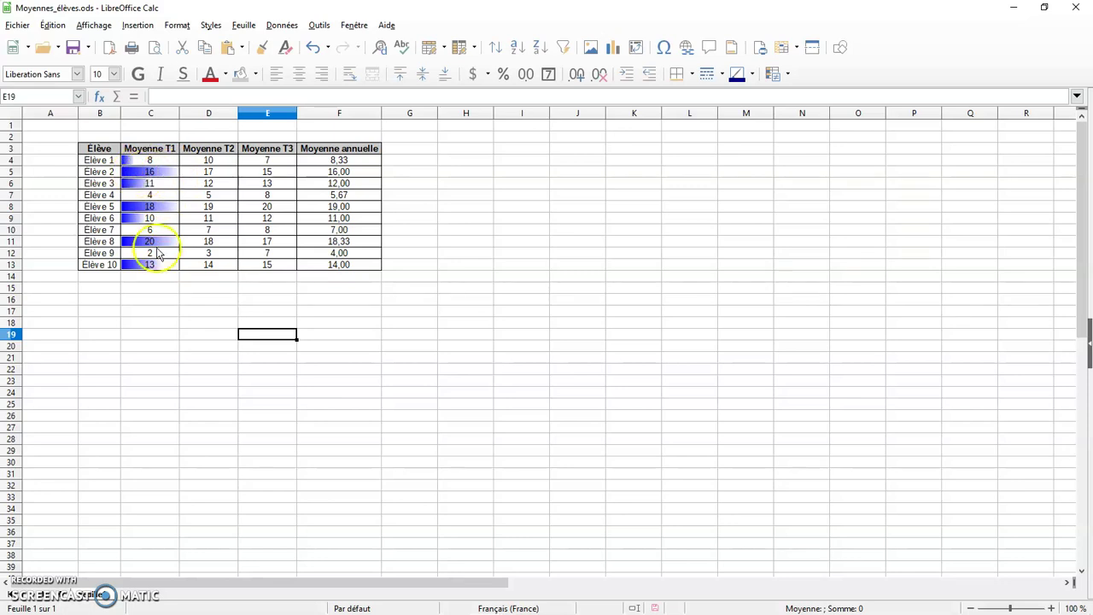
- In the advanced data bar options for C4:C13, set the bar fill to solid colour (Couleur)
left_click_drag(156, 164, 150, 264)
left_click(787, 74)
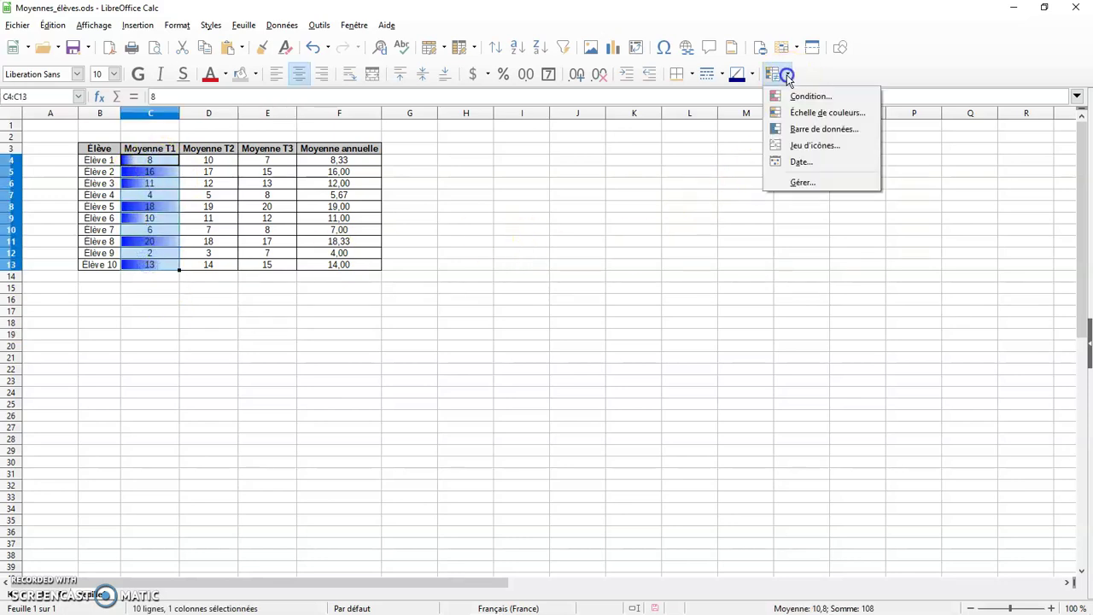
left_click(818, 129)
left_click(589, 221)
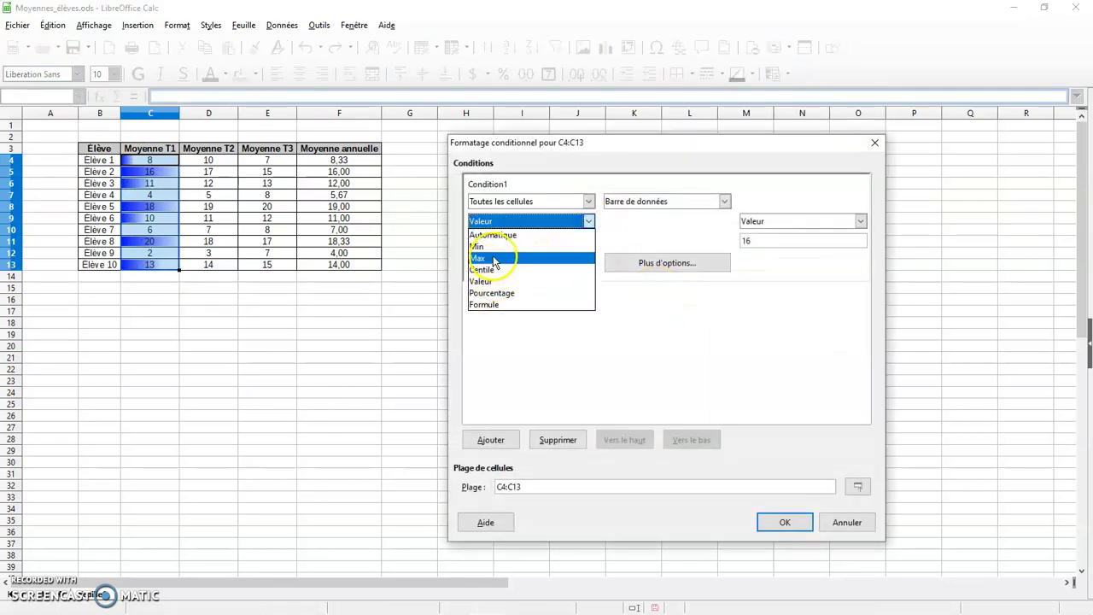
left_click(668, 344)
left_click(650, 262)
left_click_drag(671, 172, 820, 143)
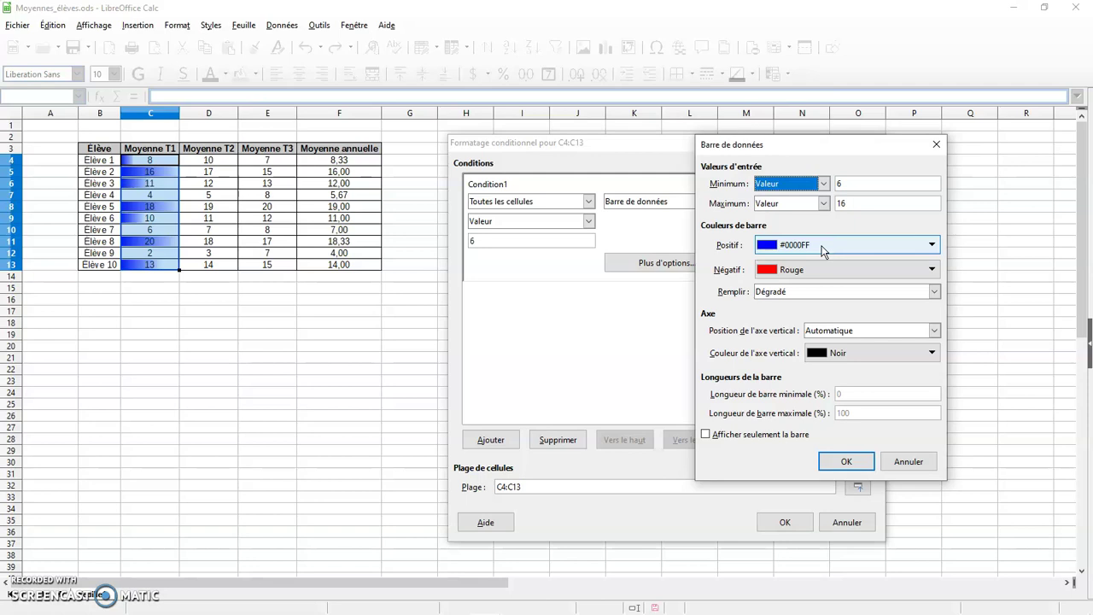
left_click(815, 275)
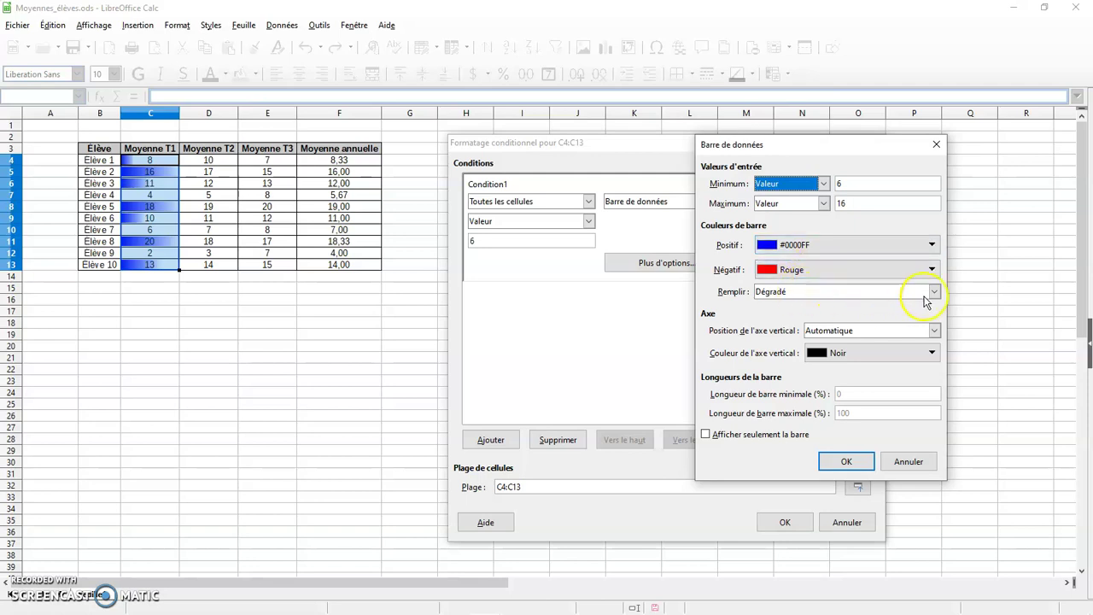
left_click(932, 291)
left_click(761, 305)
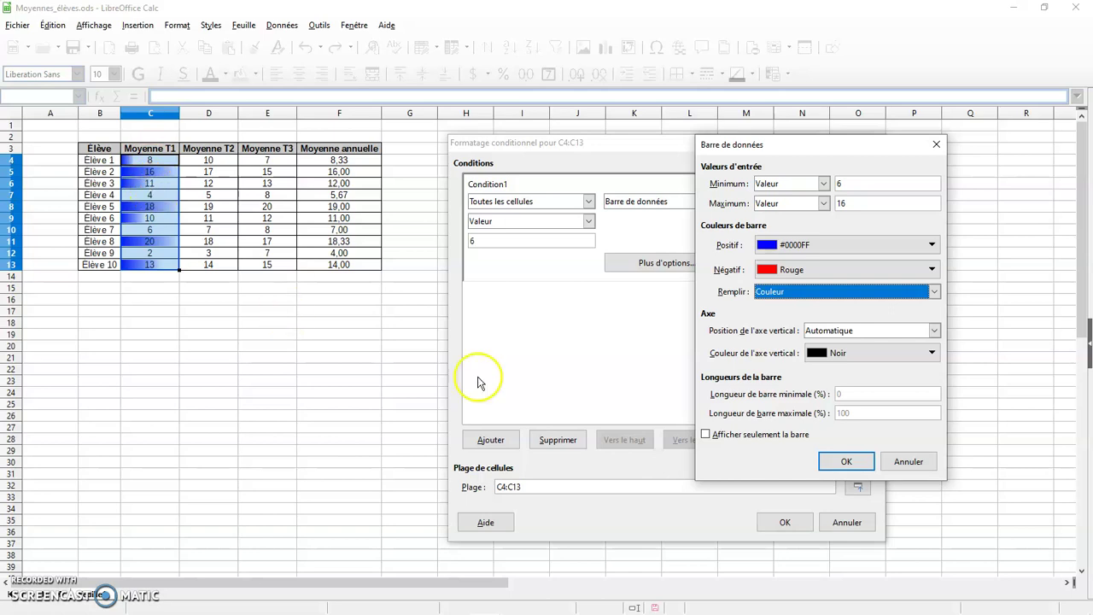
- Enable showing only the bar without the cell values and apply the data bar options to C4:C13
left_click(706, 436)
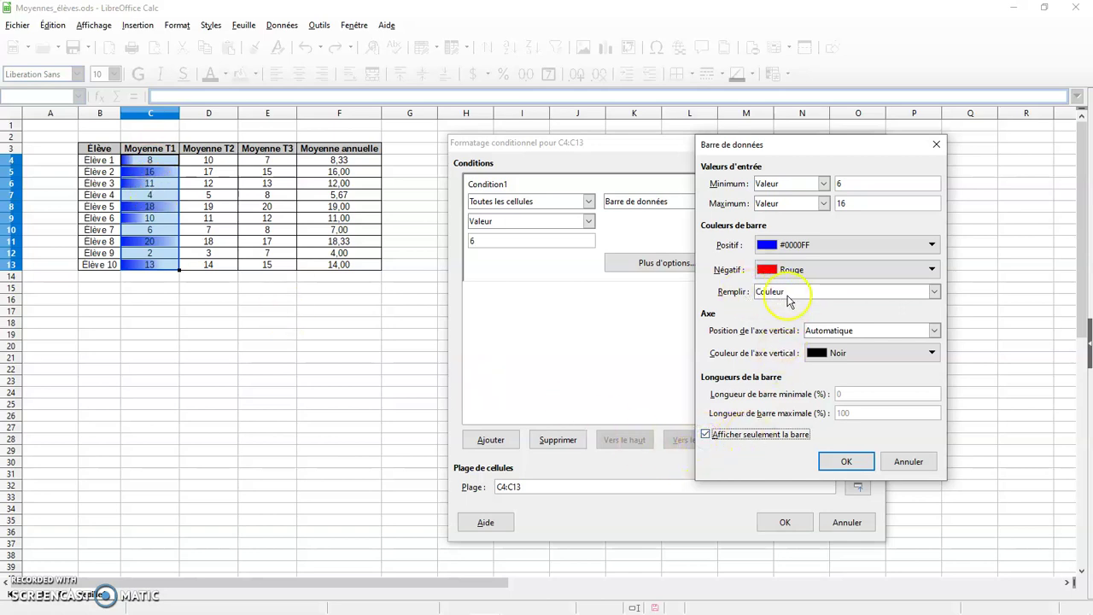
left_click(841, 461)
left_click(781, 522)
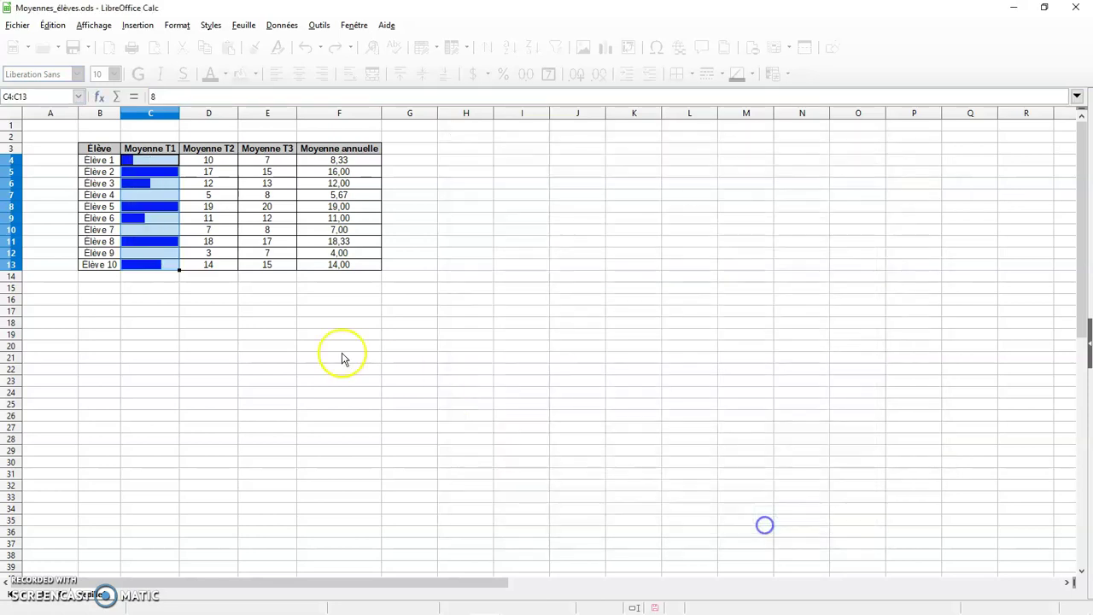
left_click(341, 357)
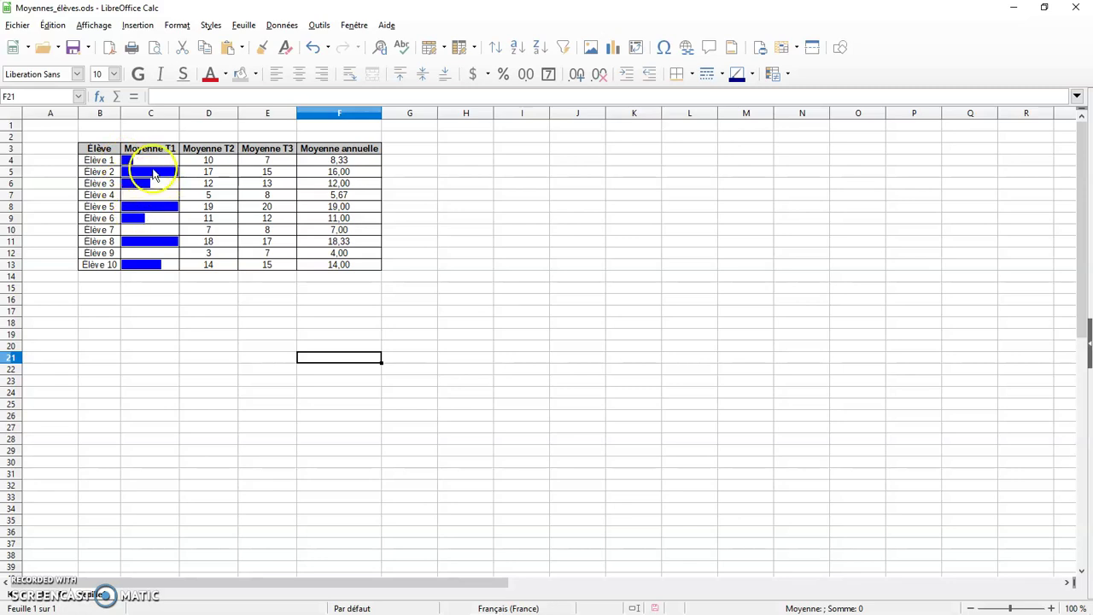
- Restore the display of cell values in C4:C13 and set the data bar fill back to gradient (Dégradé)
left_click_drag(152, 163, 154, 265)
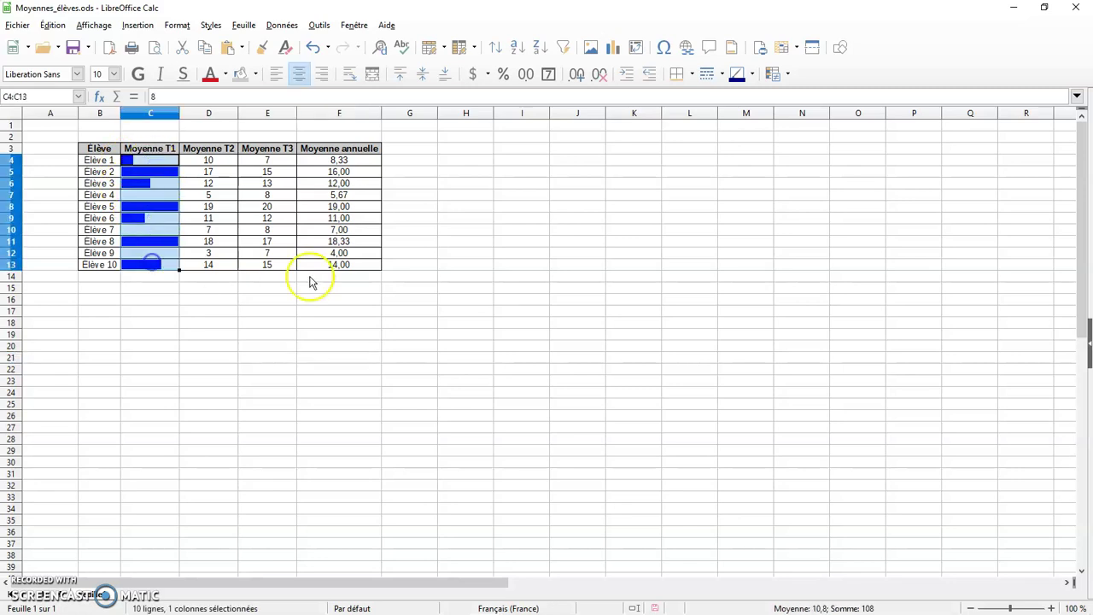
left_click(779, 73)
left_click(826, 129)
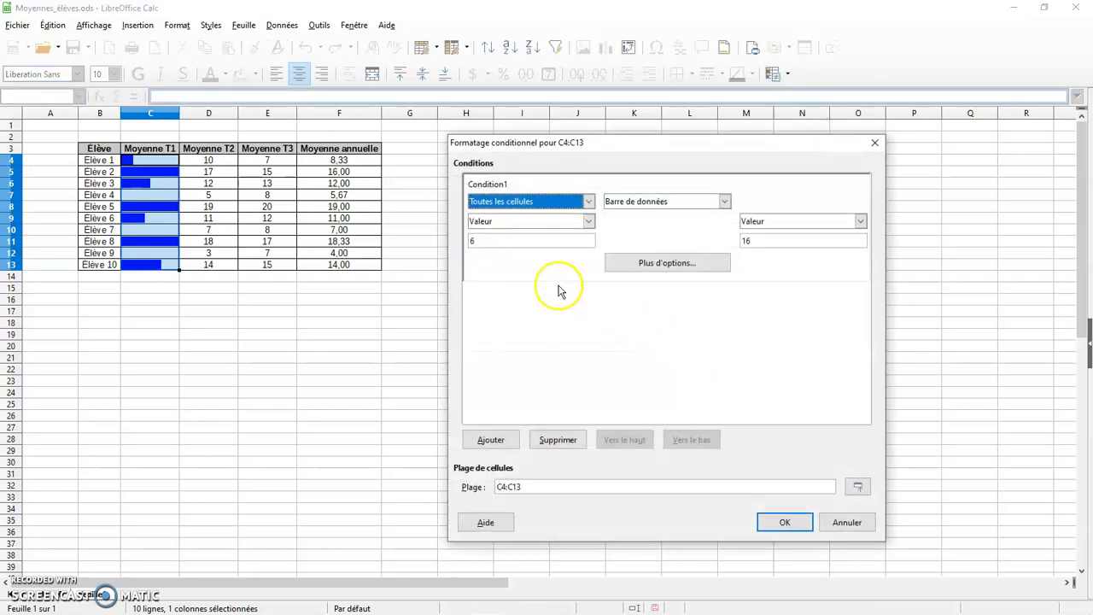
left_click(646, 267)
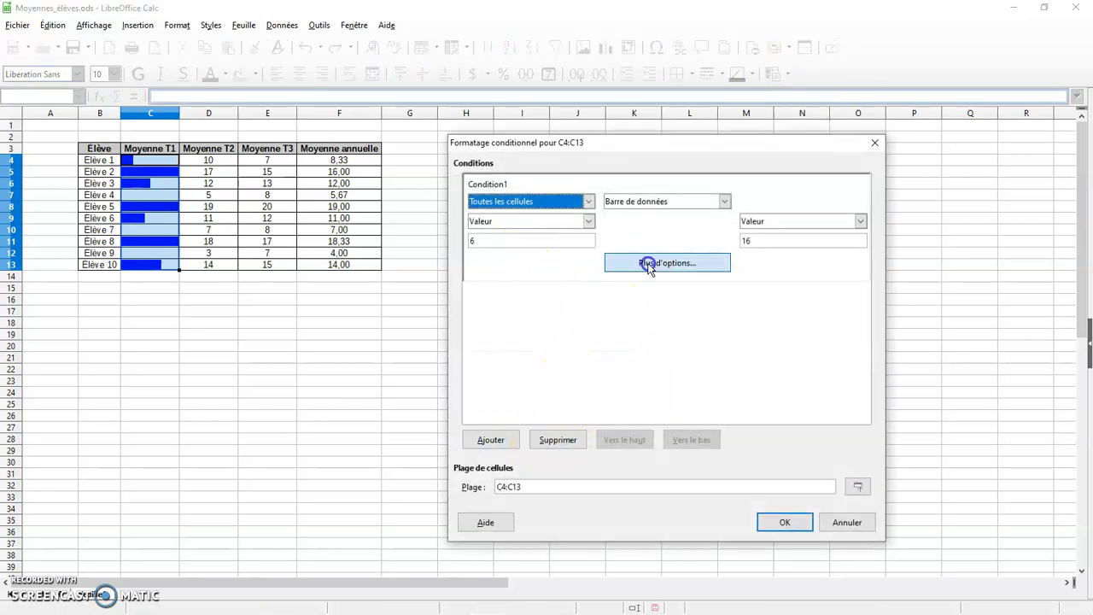
left_click(551, 463)
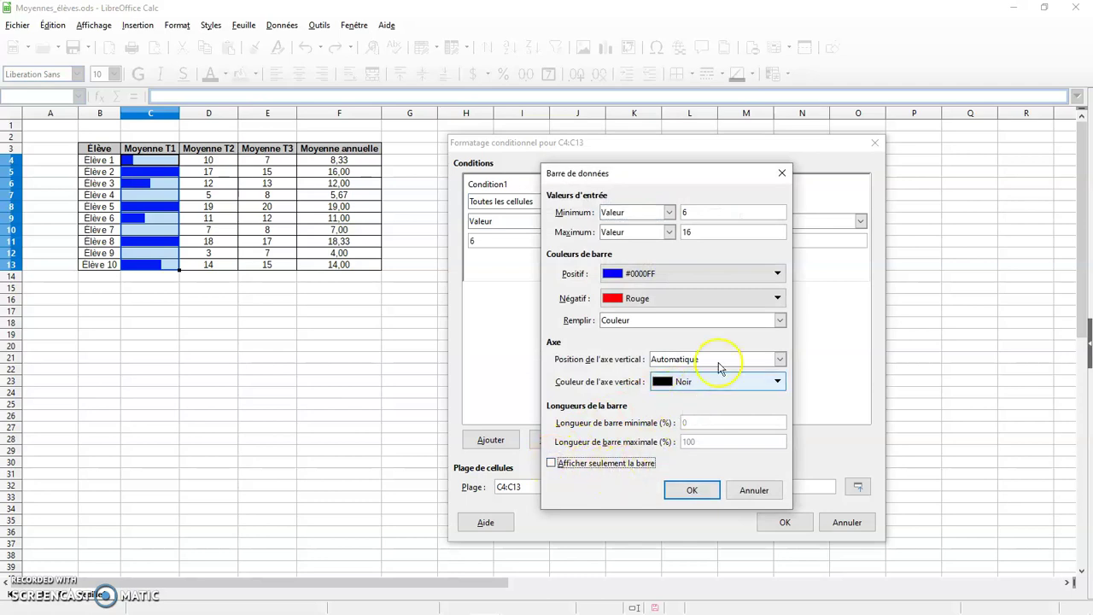
left_click(734, 320)
left_click(632, 345)
left_click(688, 490)
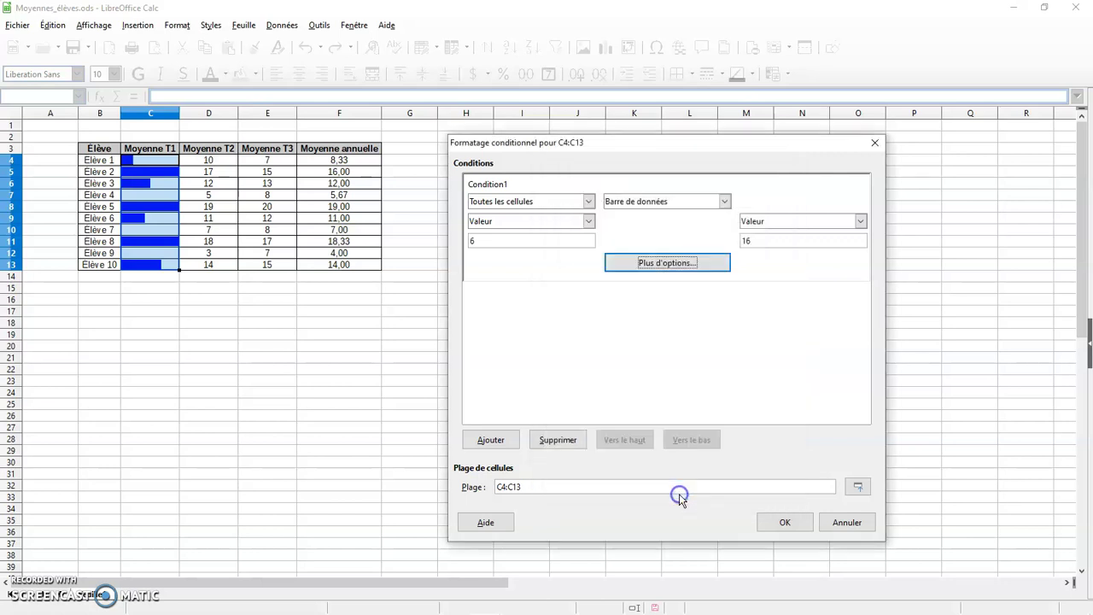
left_click(779, 521)
left_click(395, 383)
left_click(506, 292)
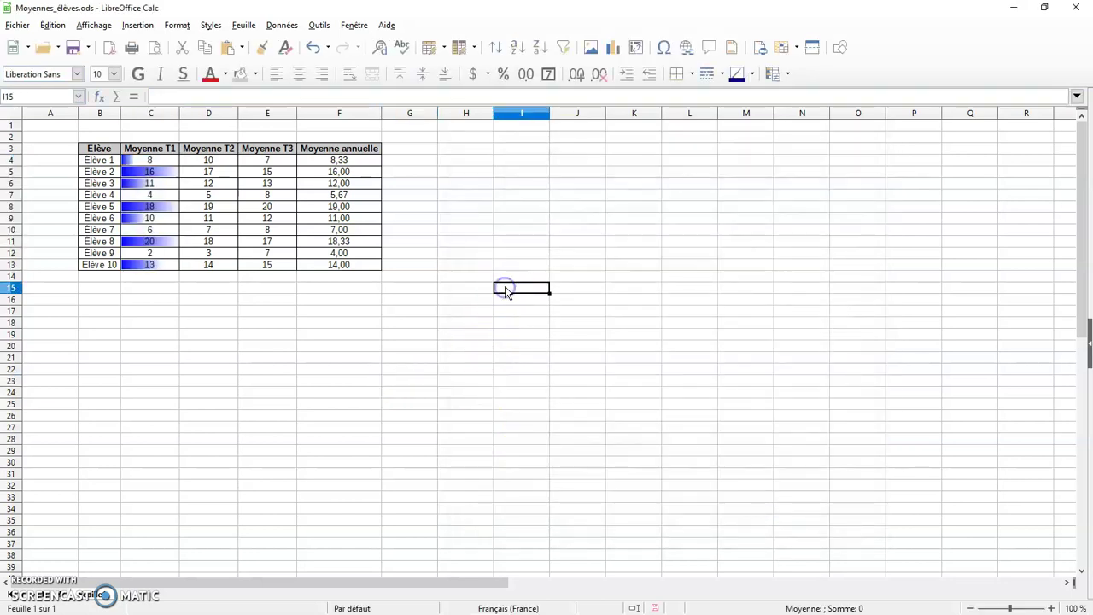